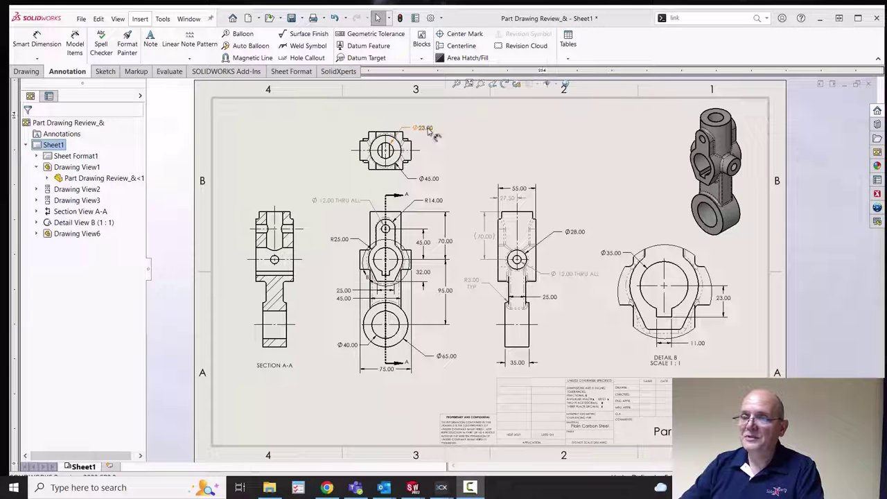
Step: Make the Ø23.00 diameter's tolerance Bilateral, with +0.10 upper and 0.00 lower values
left_click(429, 130)
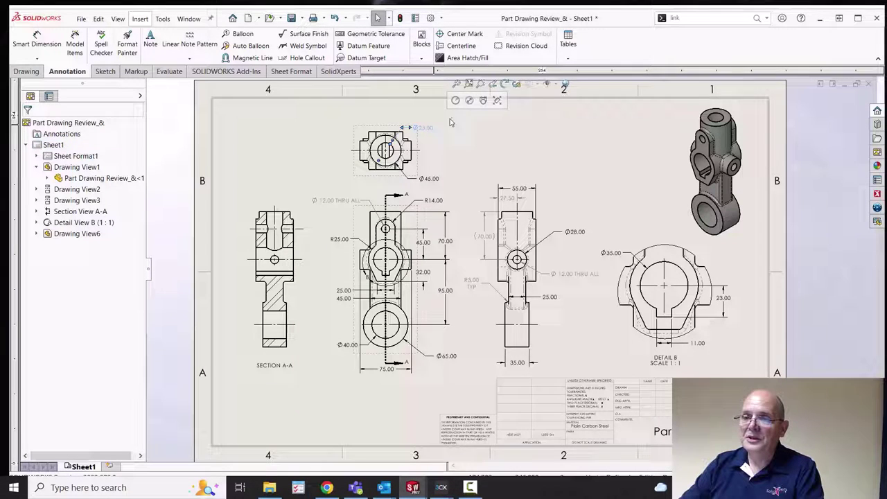
left_click(47, 96)
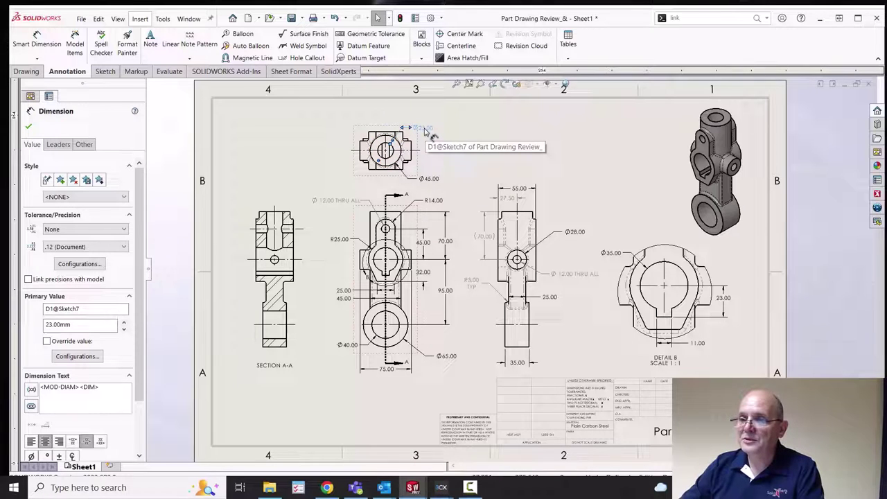
left_click(125, 232)
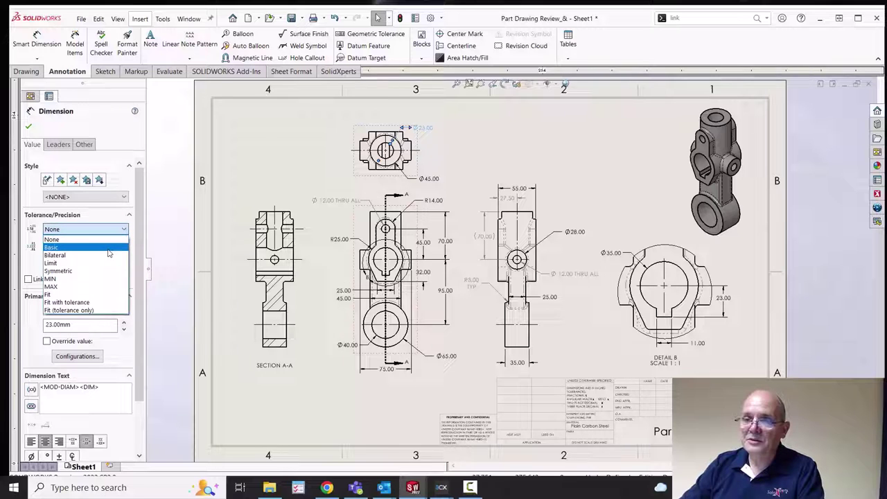
left_click(106, 255)
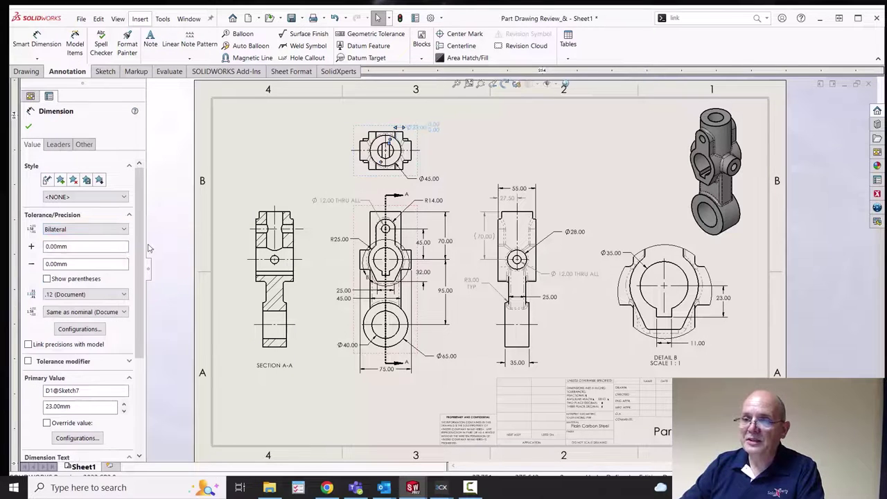
left_click(114, 248)
key("shift+Left")
key("shift+Left")
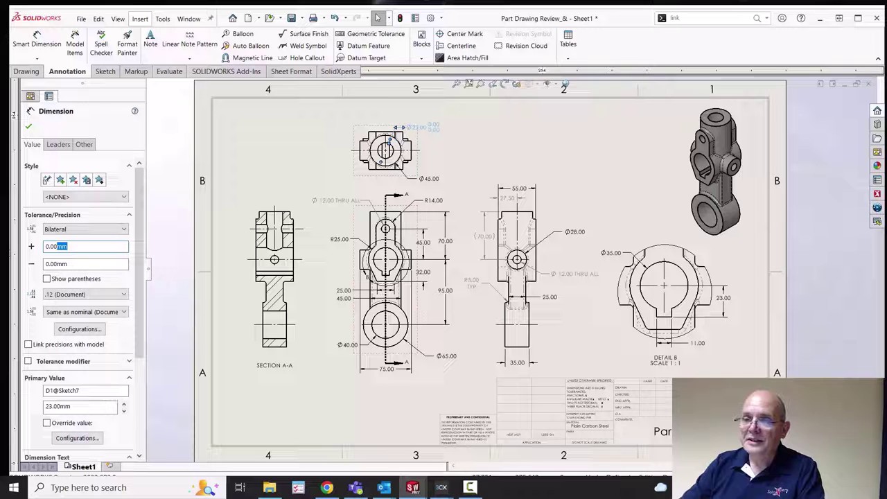
type("0.1")
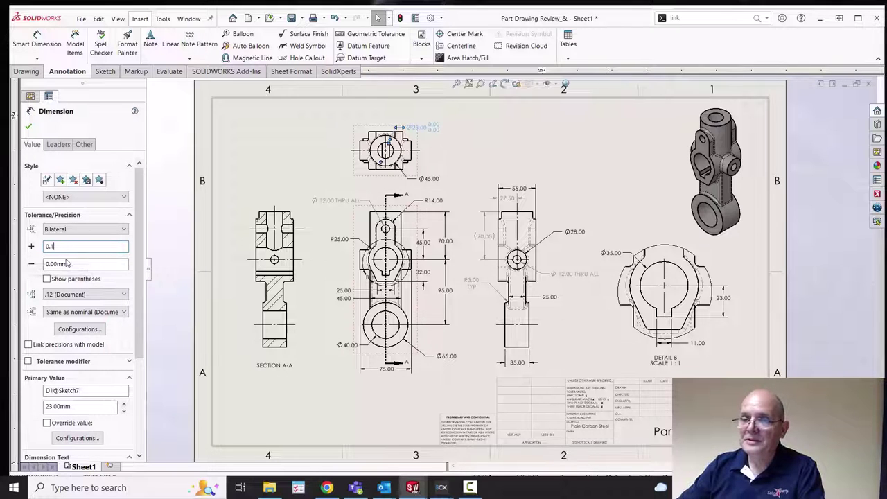
key("Tab")
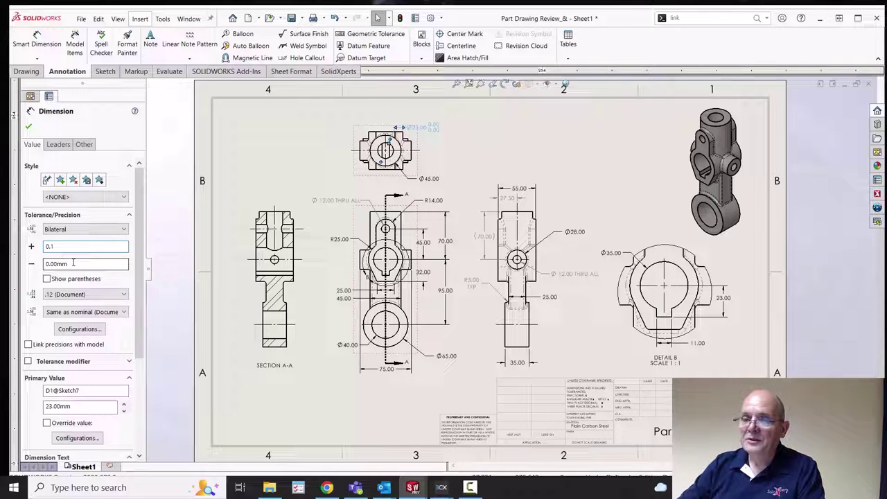
key("End")
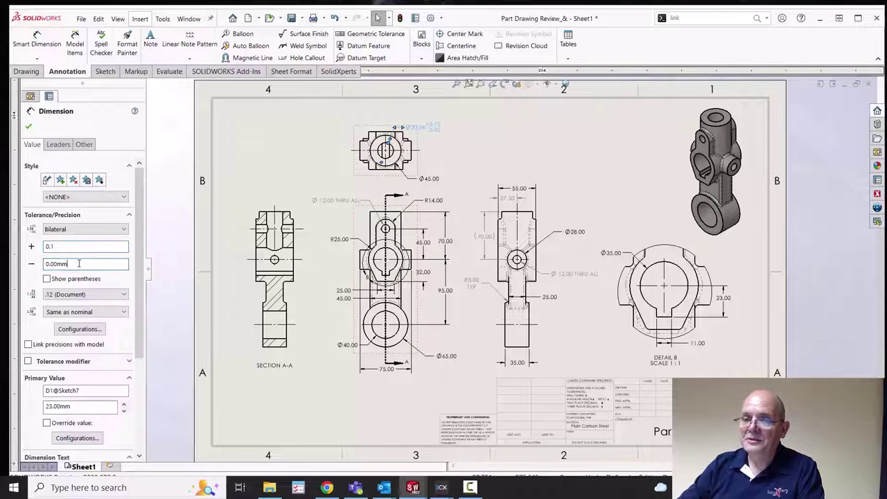
left_click(28, 128)
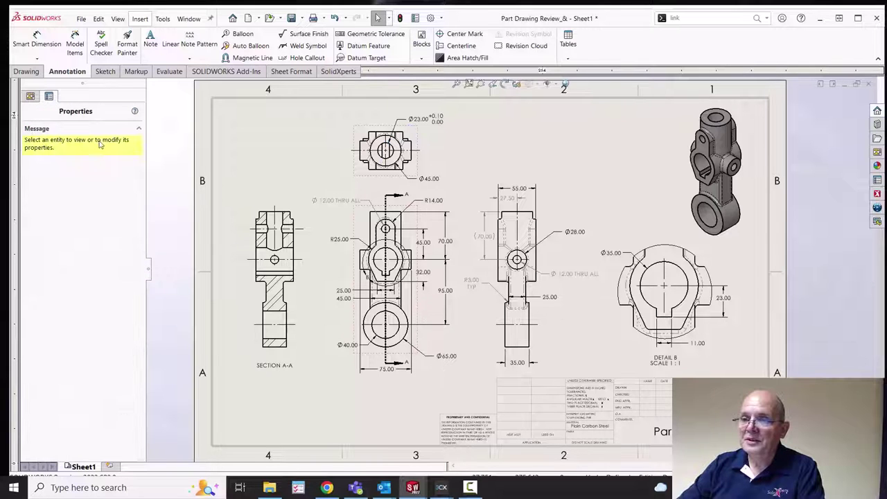
Step: Make the 55.00 width's tolerance Bilateral, with 0.00 upper and -0.25 lower values
left_click(520, 190)
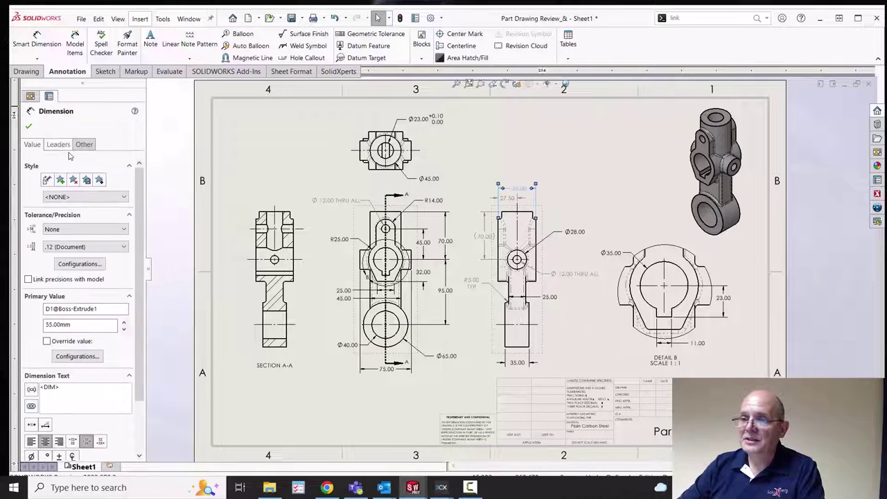
left_click(121, 230)
left_click(101, 257)
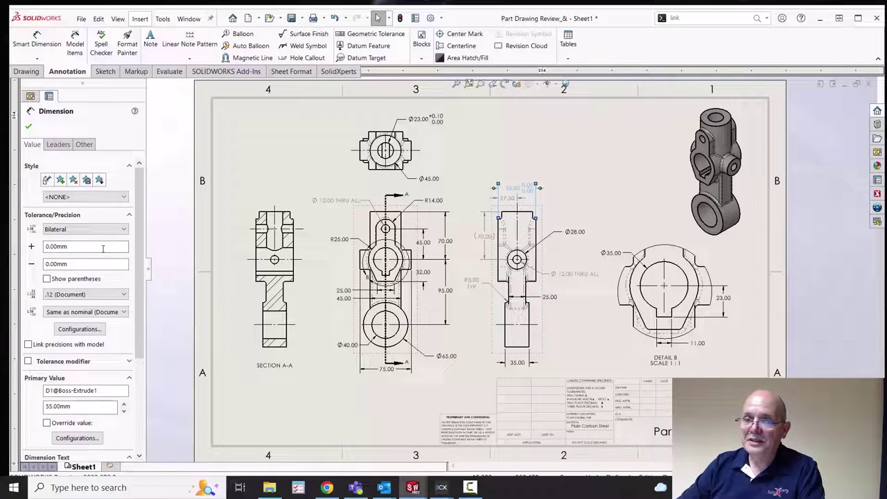
left_click(106, 248)
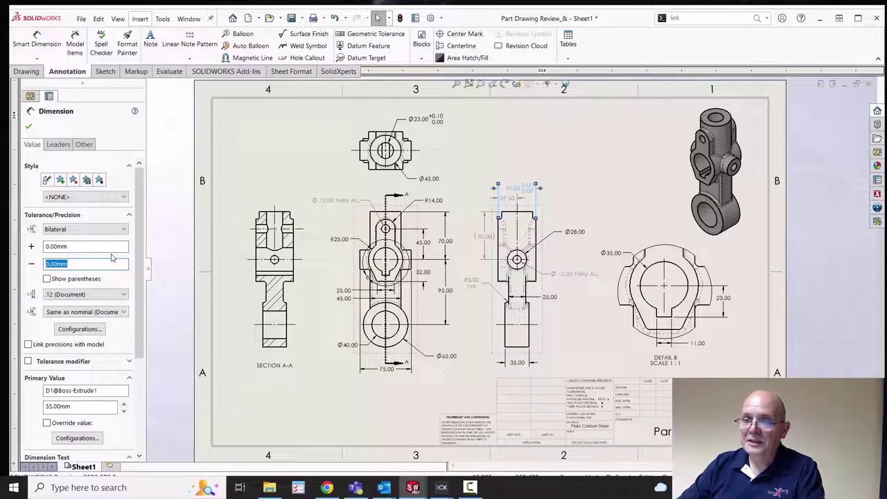
type("0")
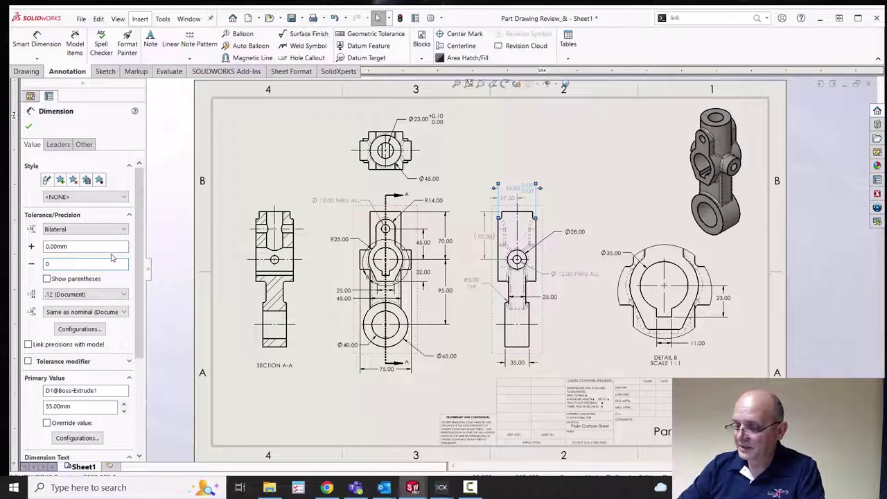
type(".25")
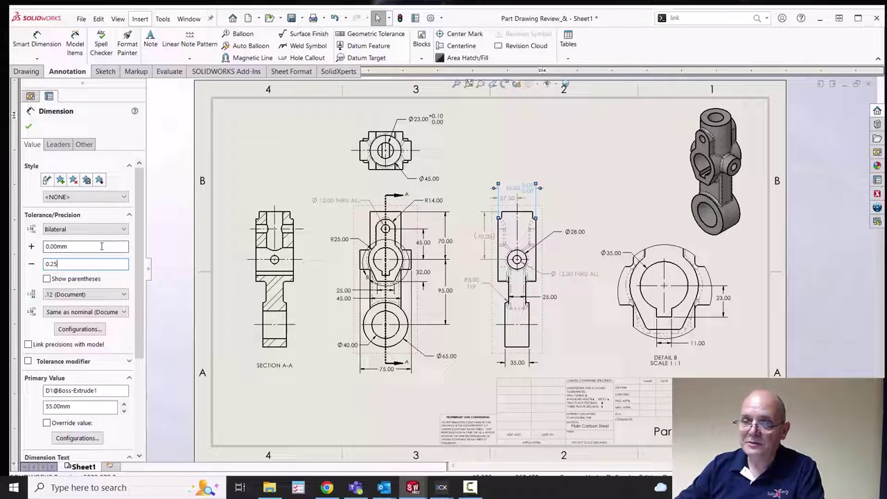
left_click(30, 126)
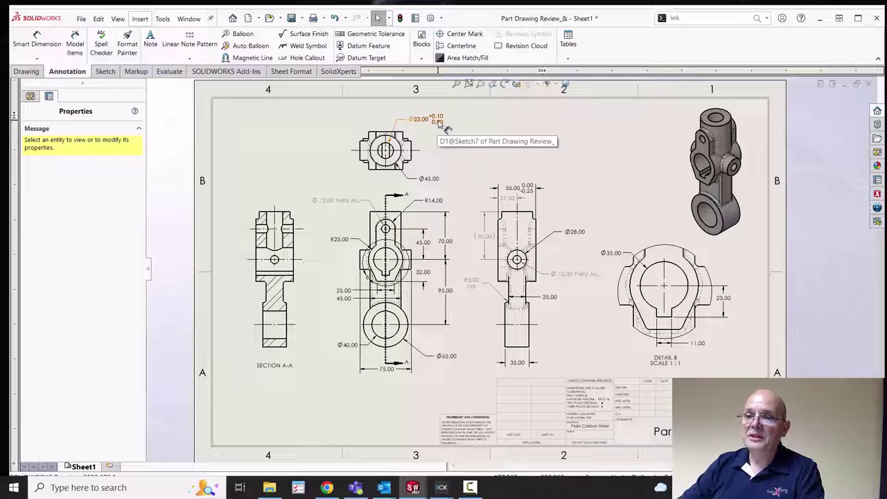
Step: Copy the Ø23.00 +0.10/0.00 tolerance onto Ø40.00 and Ø35.00 with Format Painter
left_click(129, 43)
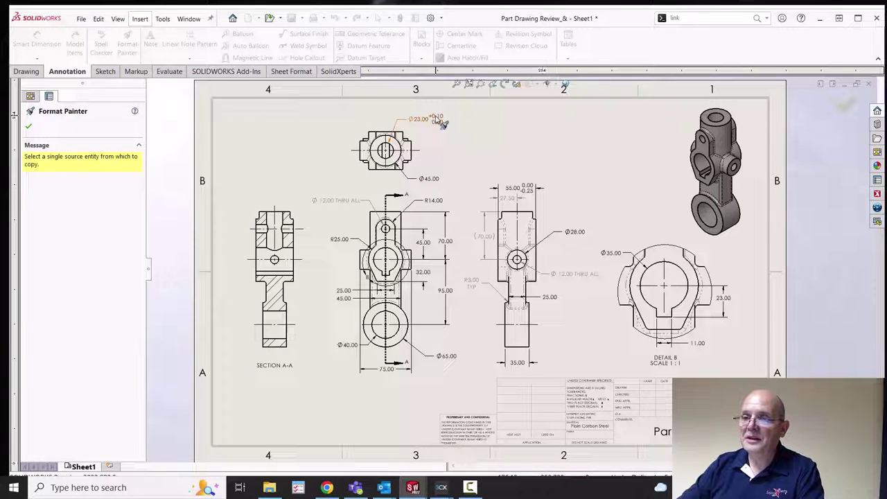
left_click(437, 121)
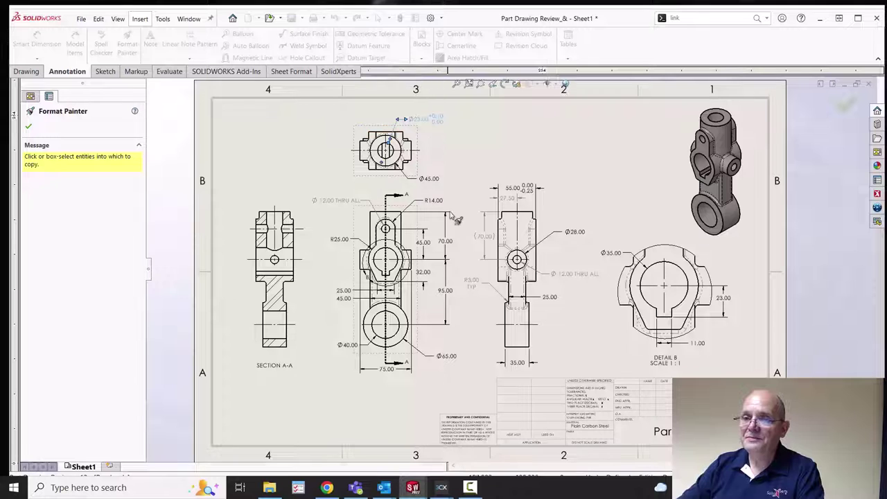
left_click(445, 239)
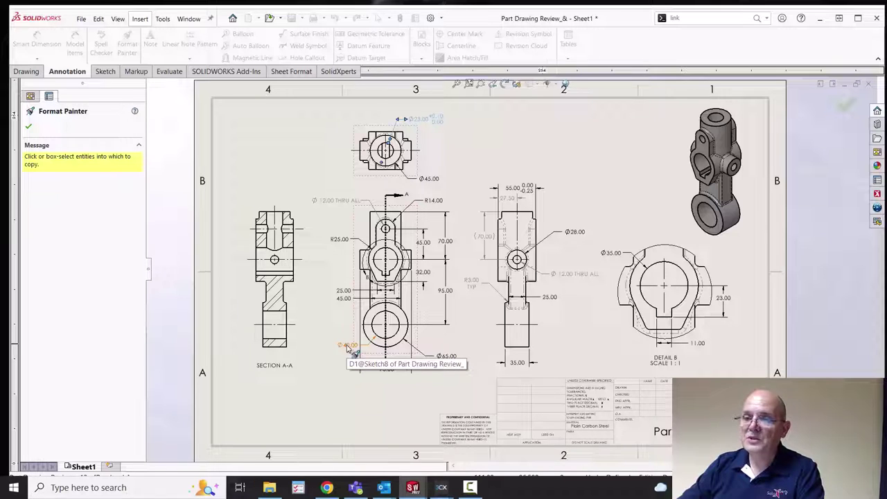
left_click(348, 347)
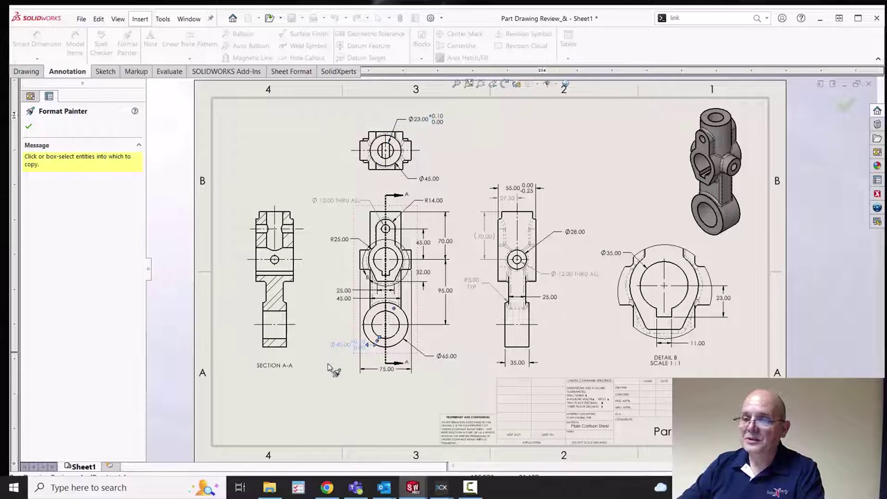
left_click(609, 255)
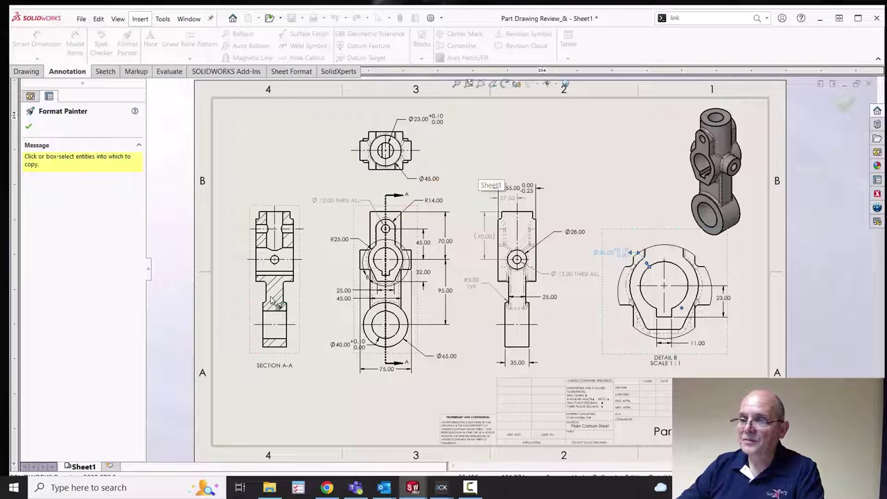
left_click(29, 127)
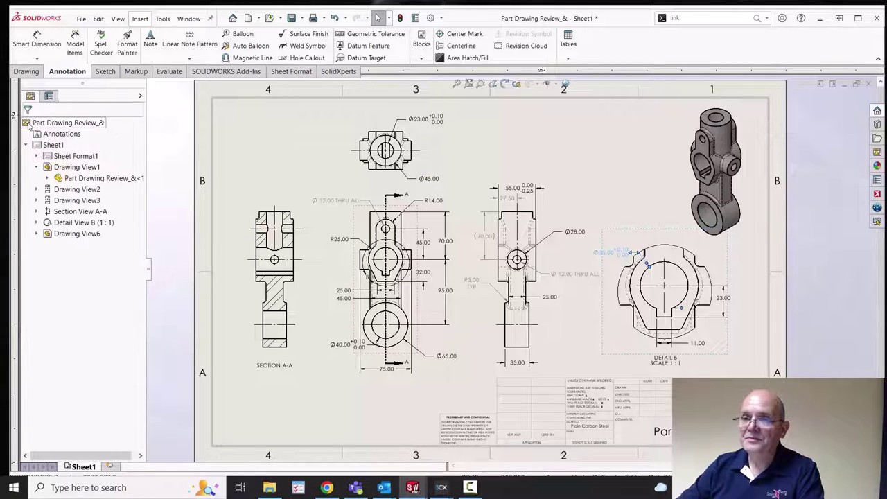
Step: Reposition the Ø40.00, Ø35.00 and 55.00 dimensions to clearer spots on the sheet
left_click(597, 169)
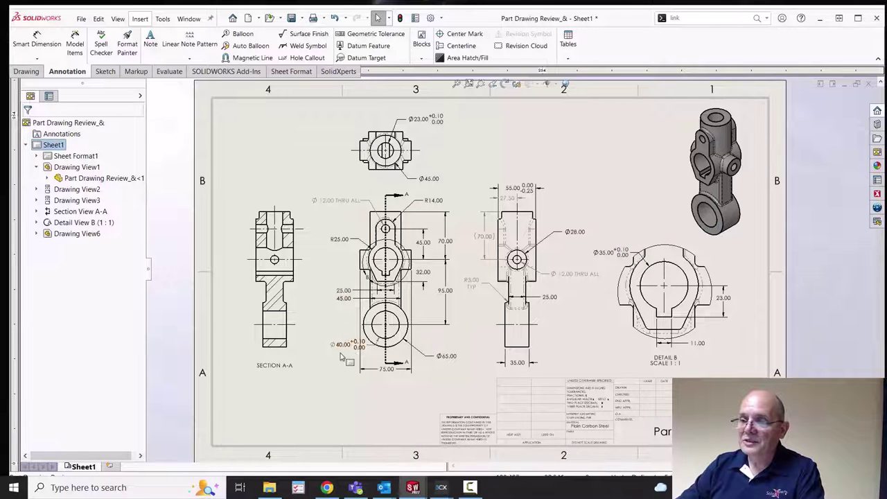
left_click_drag(334, 344, 350, 341)
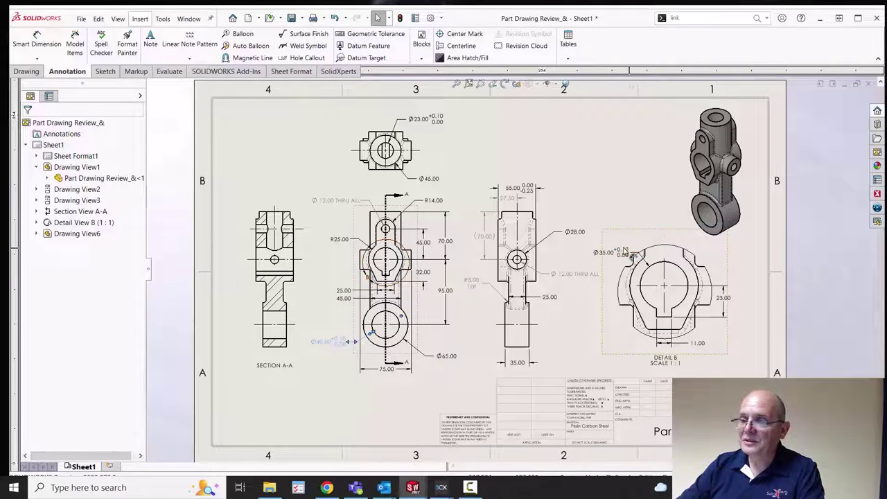
left_click_drag(607, 252, 632, 241)
left_click(628, 155)
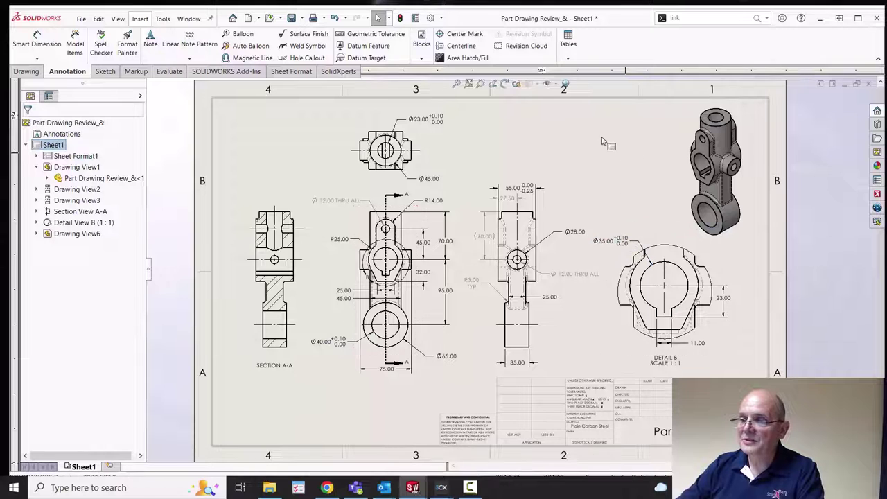
left_click_drag(546, 187, 530, 188)
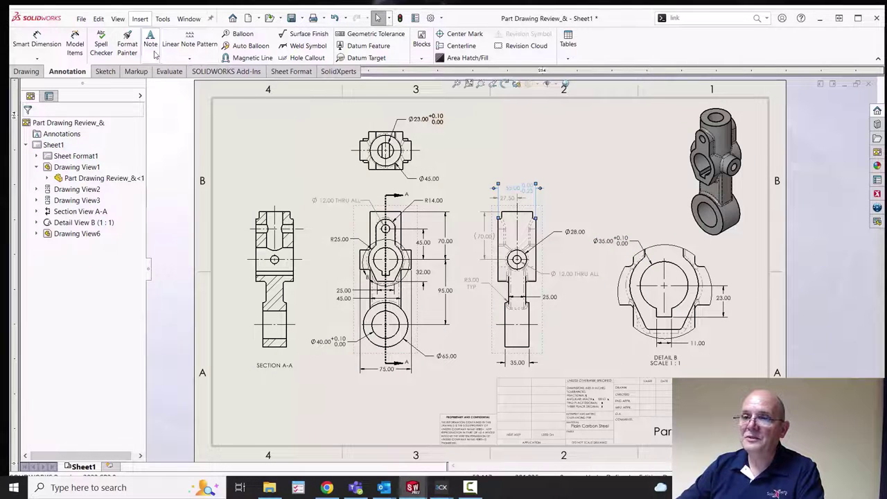
Step: Paint the 55.00 width's 0.00/-0.25 tolerance onto the 35.00 width with Format Painter
left_click(124, 46)
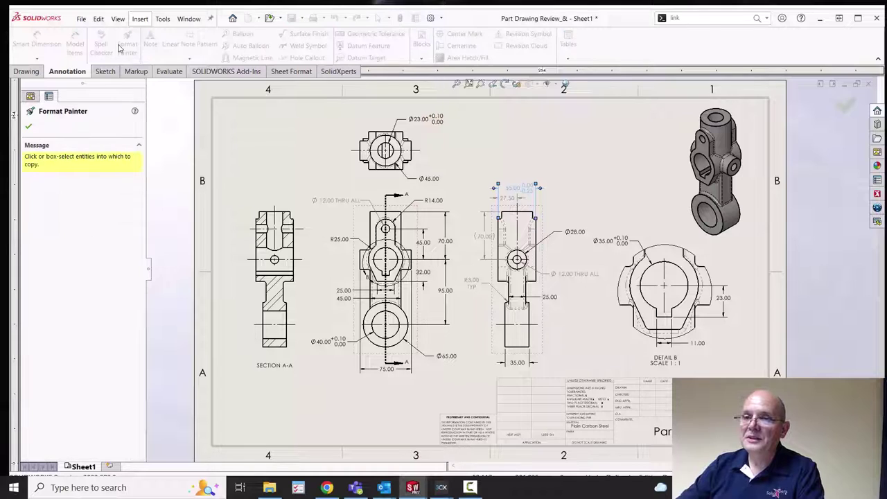
left_click(523, 364)
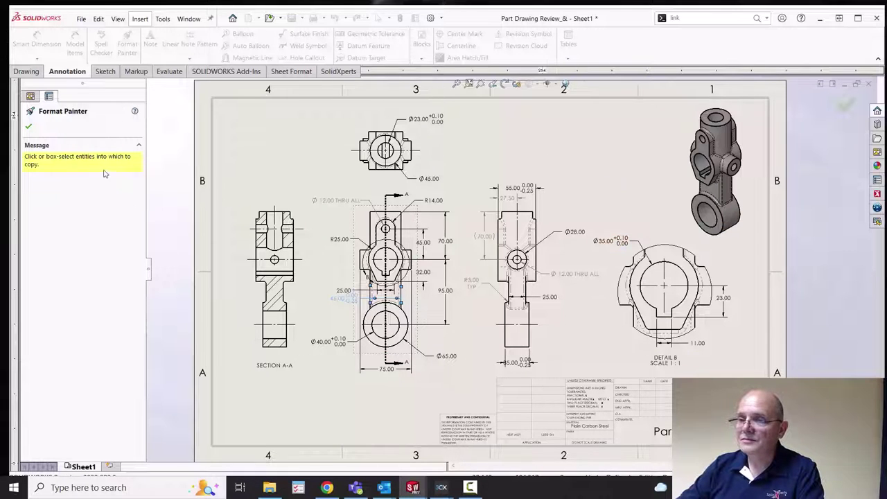
Step: Open the Format Painter help page and read down to its Supported Properties tables
left_click(136, 113)
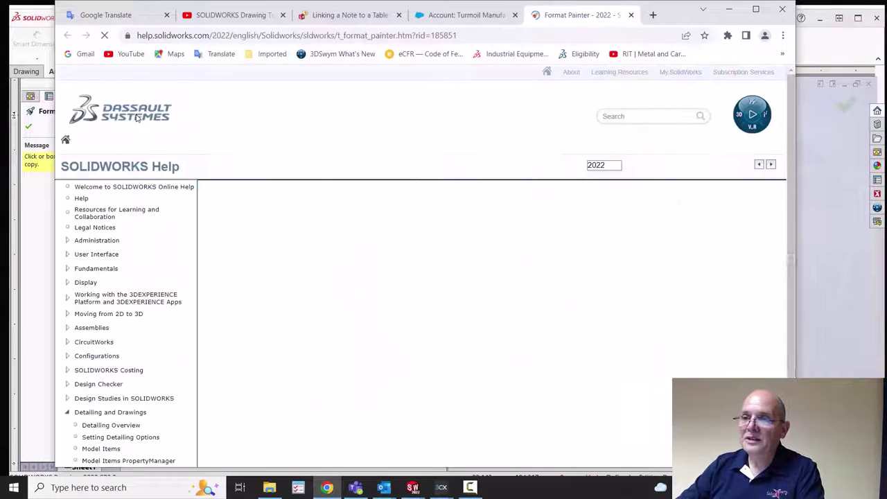
scroll(434, 244, "down", 4)
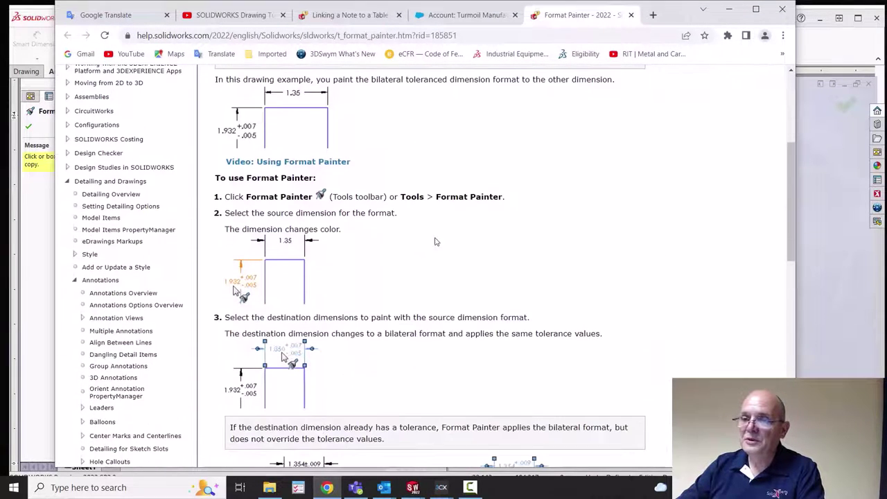
scroll(512, 228, "down", 2)
scroll(512, 228, "down", 2)
scroll(512, 228, "up", 6)
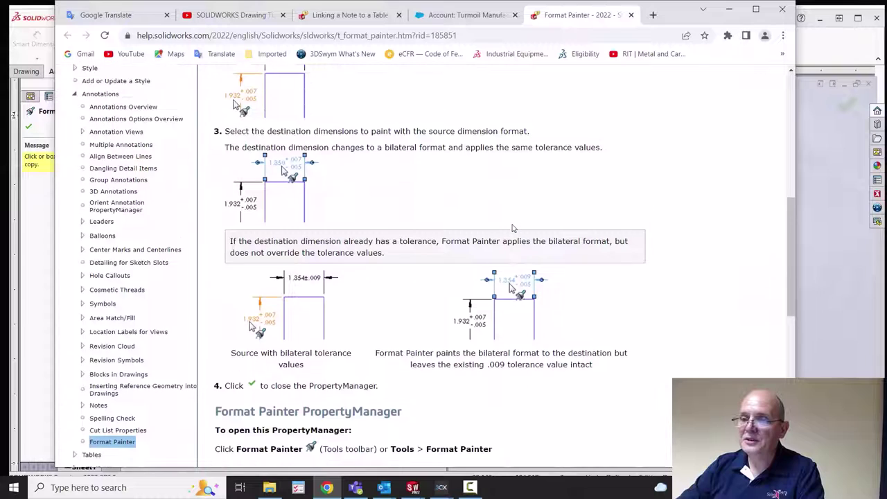
scroll(512, 228, "up", 3)
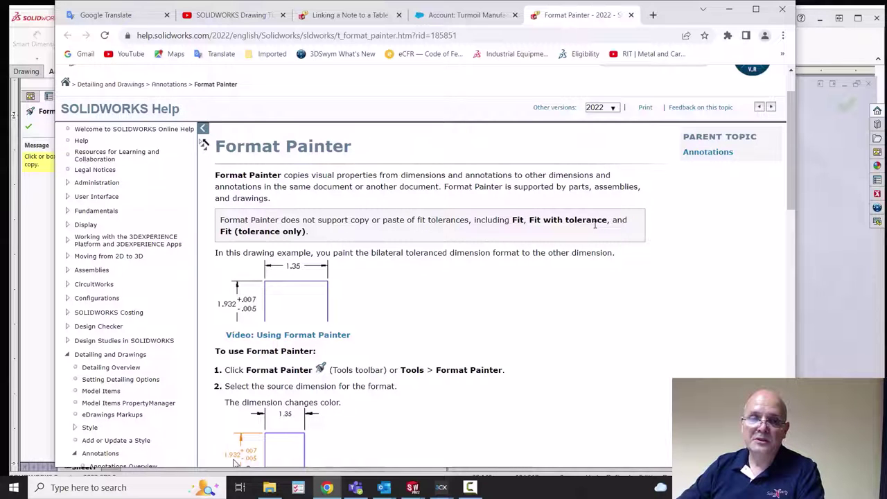
scroll(594, 224, "down", 2)
scroll(593, 231, "down", 8)
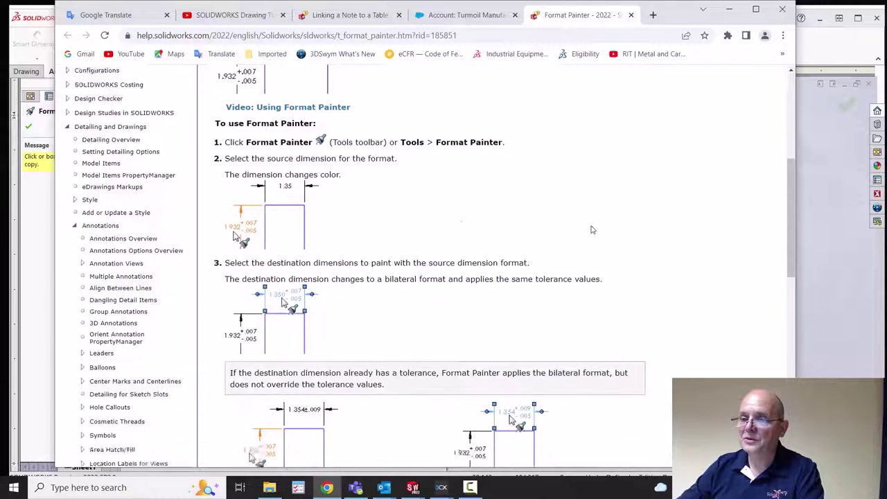
scroll(586, 227, "down", 3)
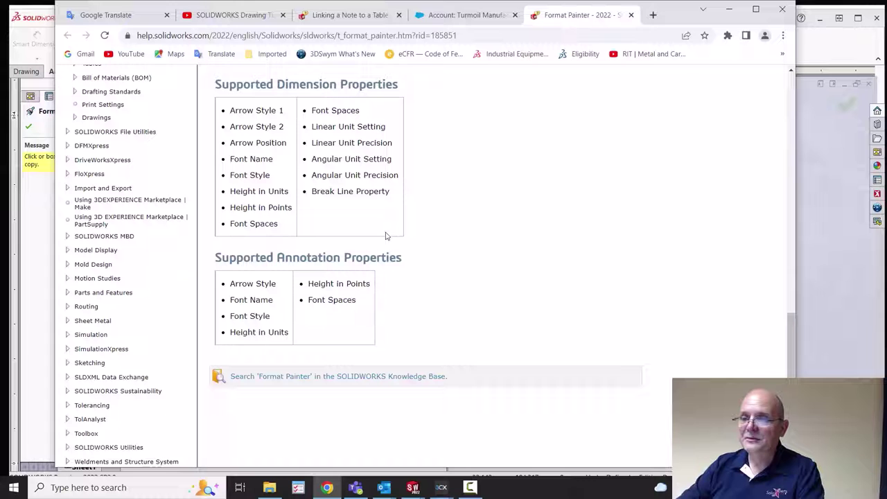
scroll(474, 163, "up", 1)
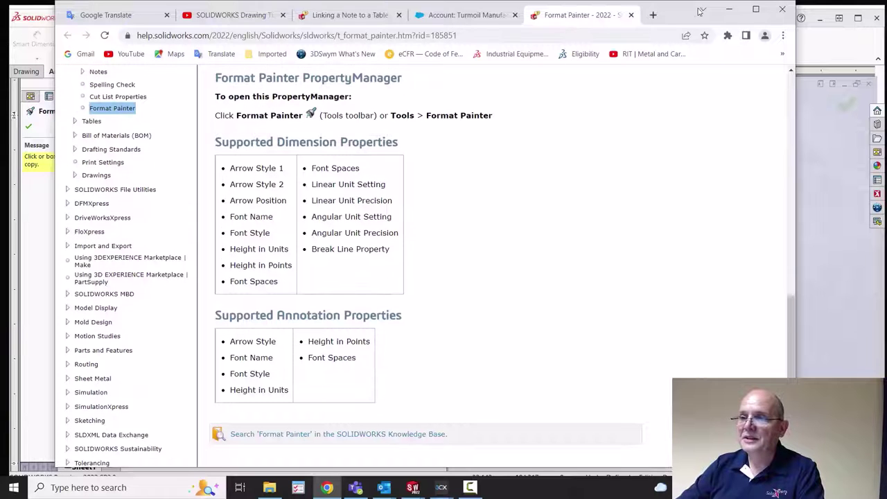